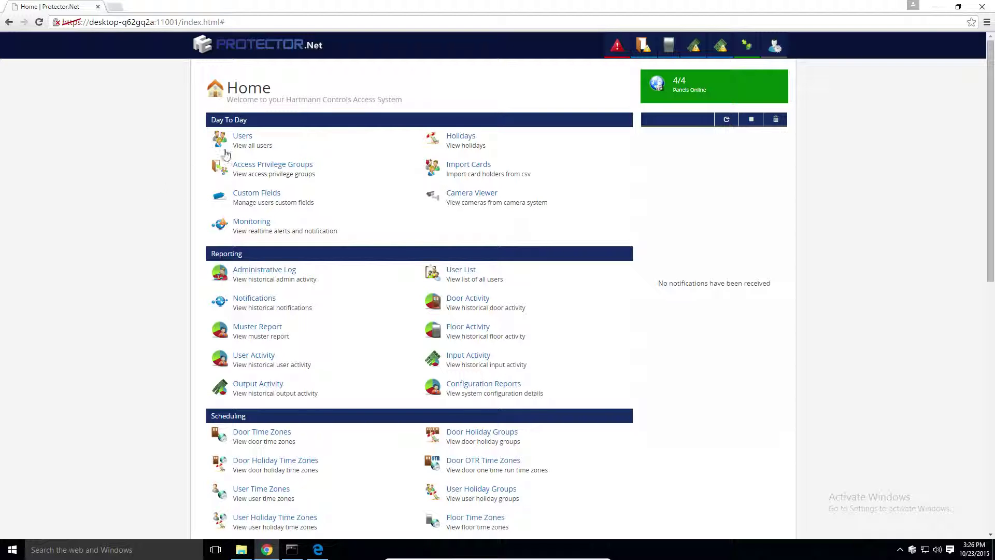
In the Users list's Options columns, set Triple Swipe to Yes for the existing user
{"action": "left_click", "coordinate": [241, 137]}
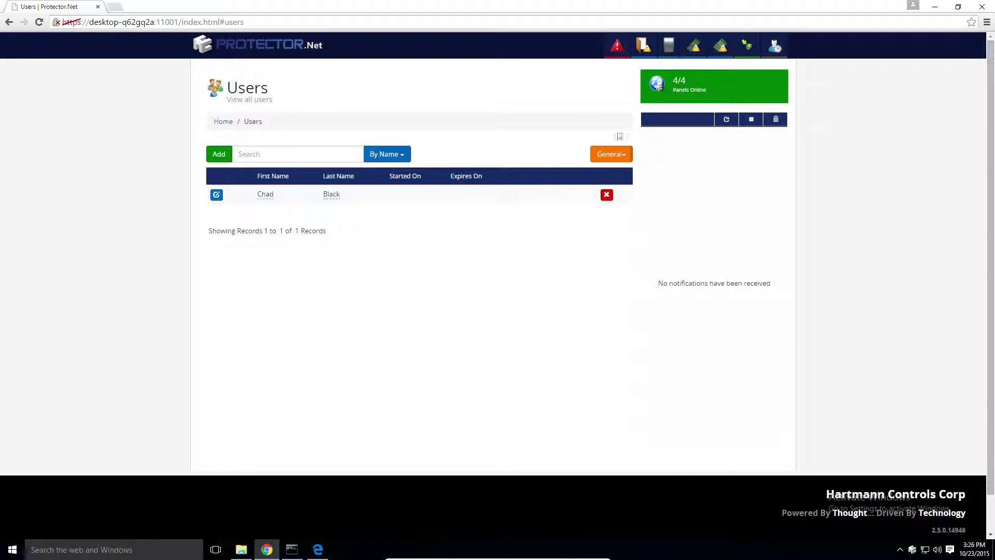
{"action": "left_click", "coordinate": [612, 154]}
{"action": "left_click", "coordinate": [601, 186]}
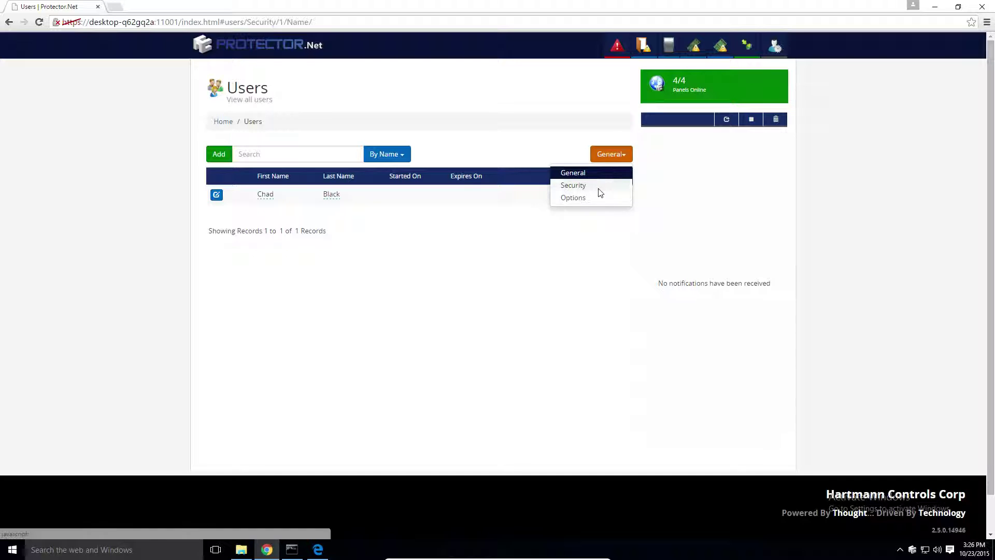
{"action": "left_click", "coordinate": [615, 157]}
{"action": "left_click", "coordinate": [573, 197]}
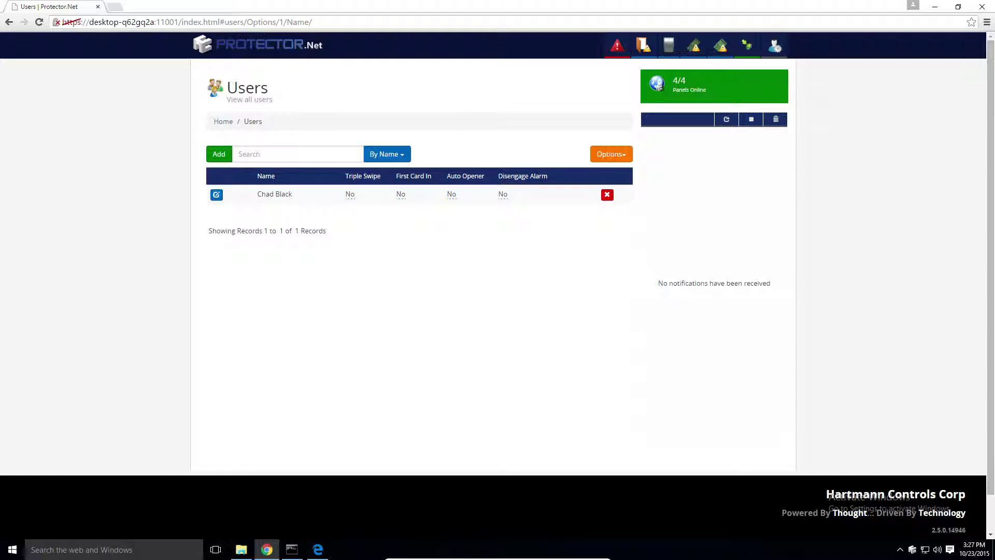
{"action": "left_click", "coordinate": [350, 194]}
{"action": "left_click", "coordinate": [338, 167]}
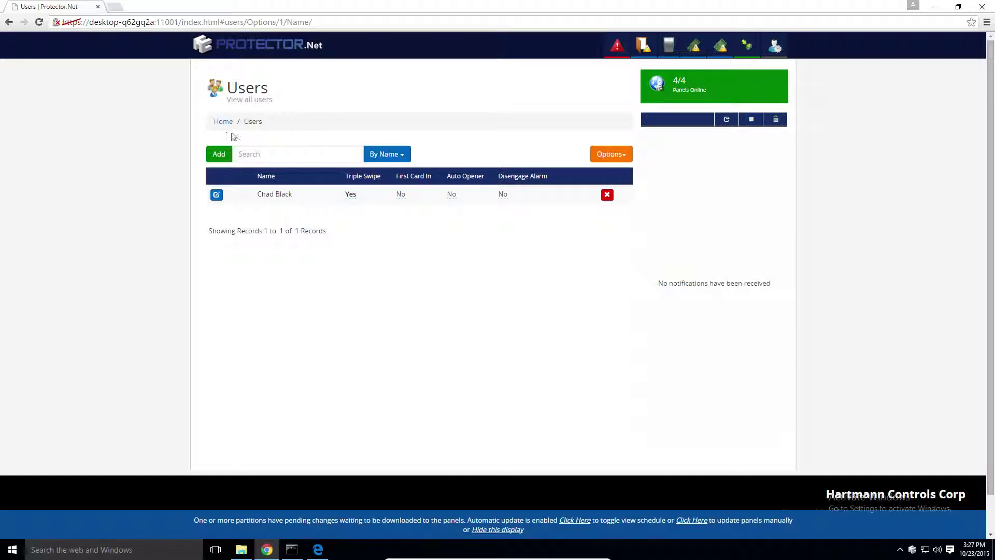
Keep the user search on Name and begin adding a new user
{"action": "left_click", "coordinate": [382, 156]}
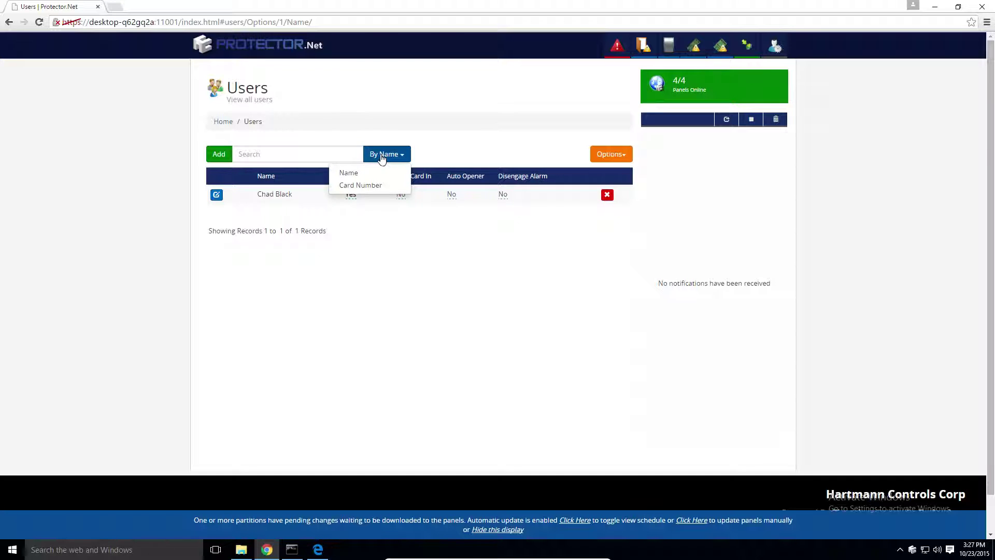
{"action": "left_click", "coordinate": [348, 172]}
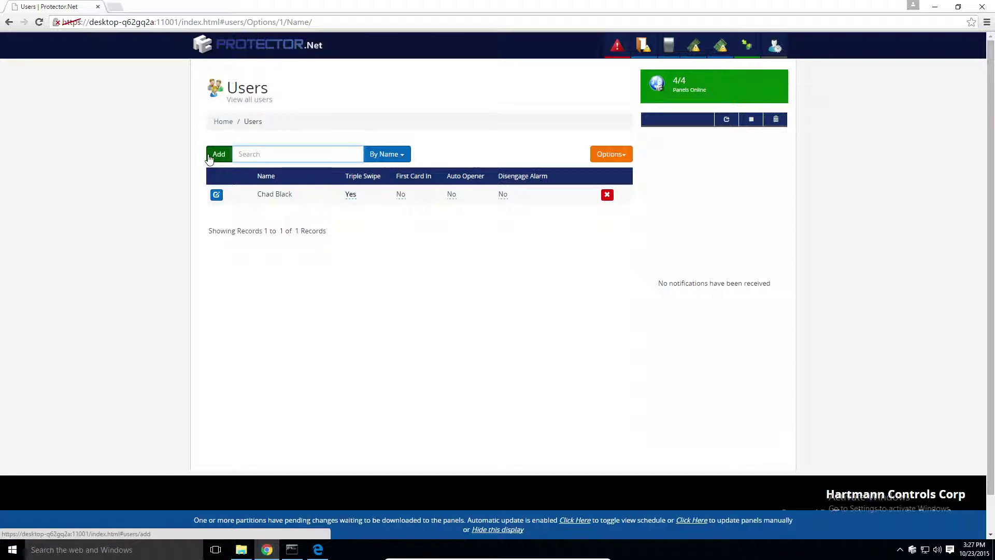
{"action": "left_click", "coordinate": [222, 156]}
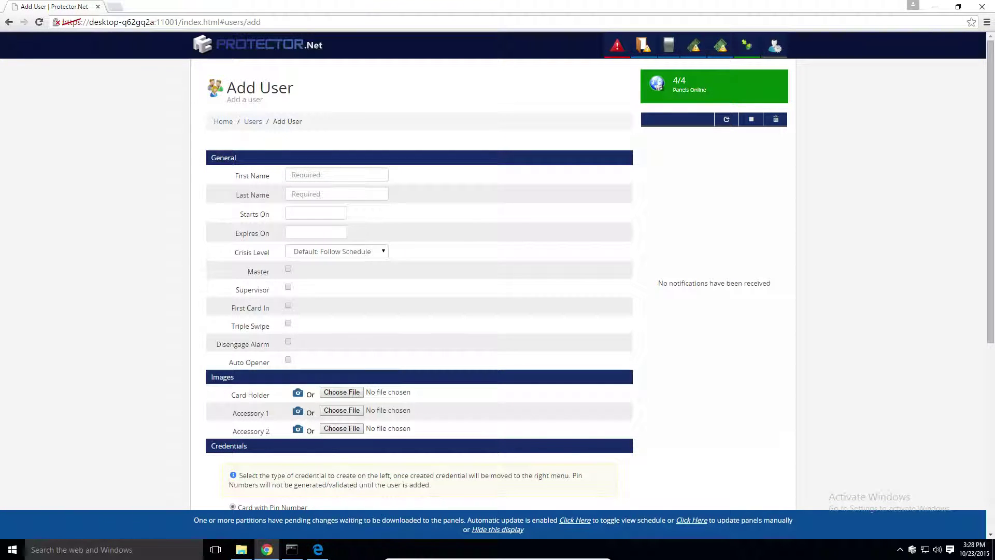
Enter the new user's first name and last name on the Add User form
{"action": "left_click", "coordinate": [311, 175]}
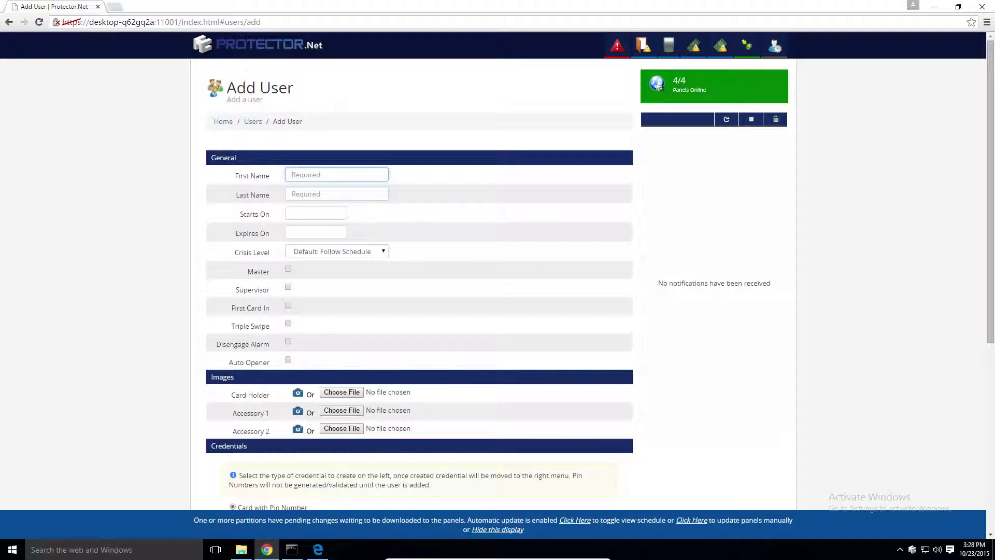
{"action": "left_click", "coordinate": [349, 175]}
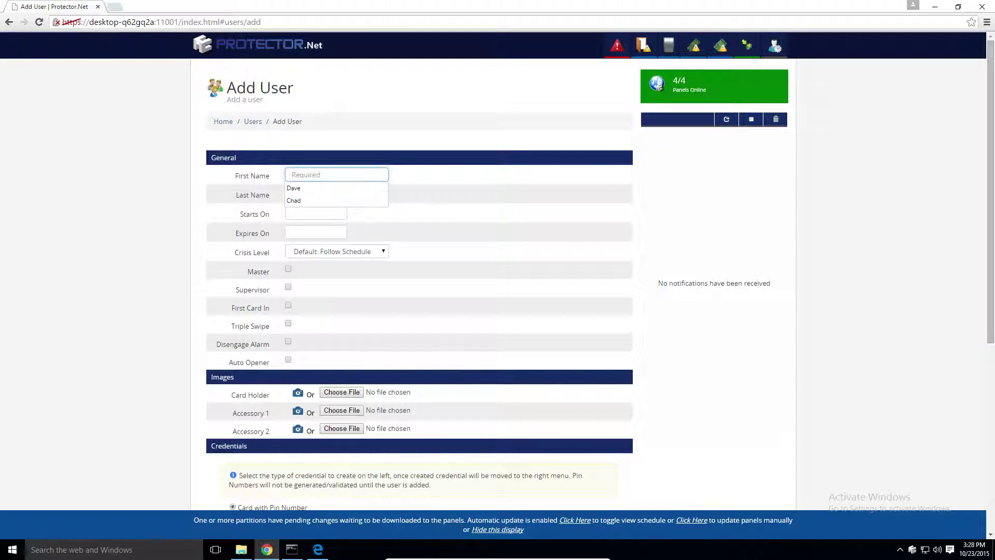
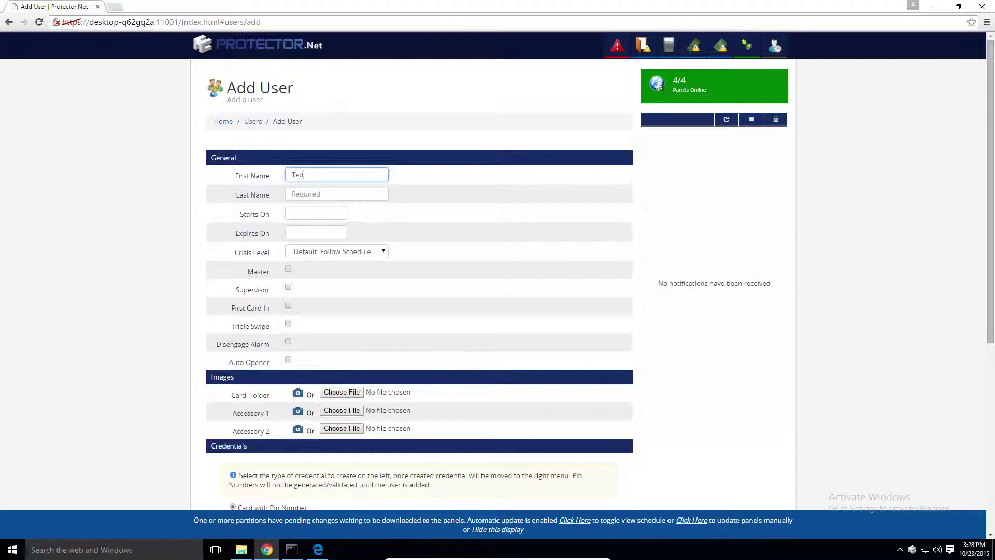
{"action": "key", "text": "Tab"}
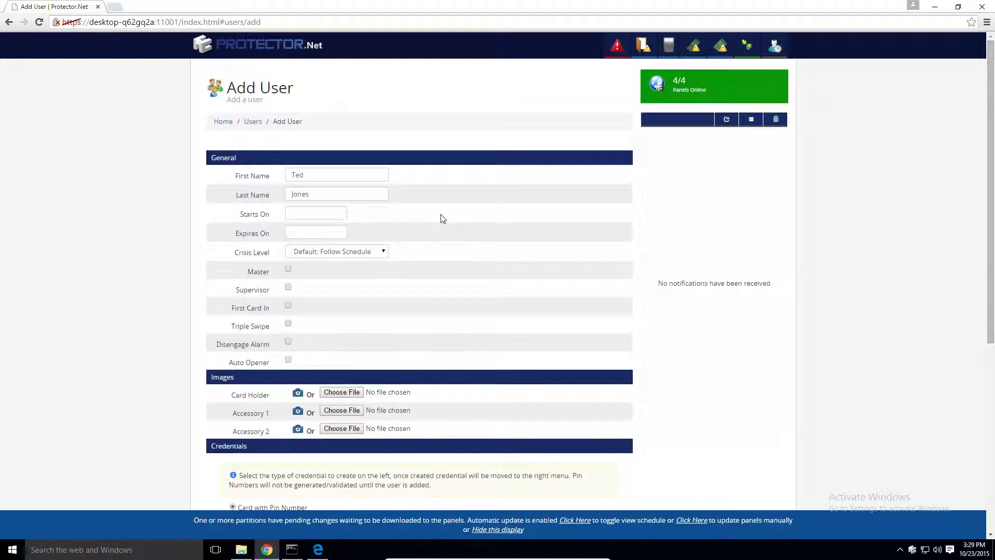
Tick First Card In, Triple Swipe, Disengage Alarm and Auto Opener for the new user
{"action": "scroll", "coordinate": [428, 216], "scroll_direction": "down", "scroll_amount": 1}
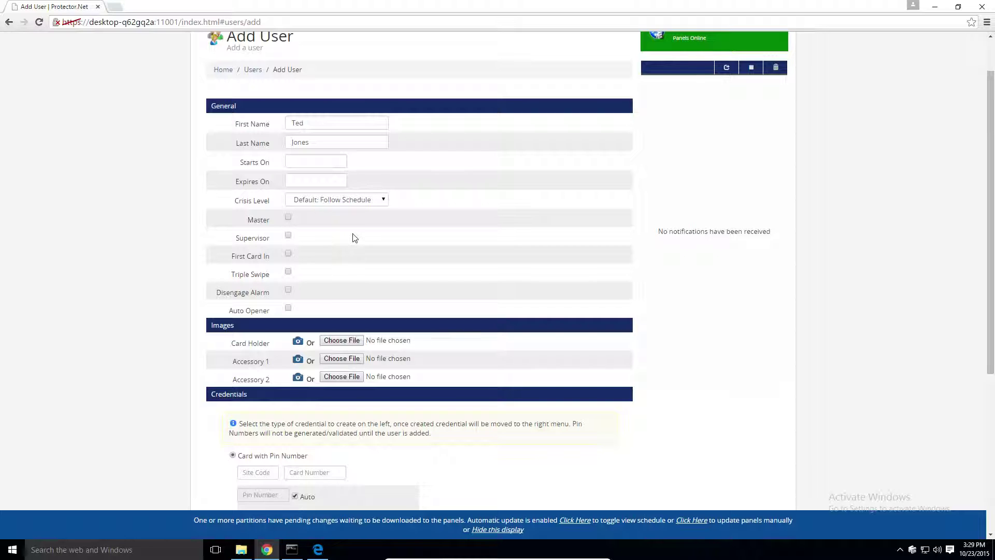
{"action": "left_click", "coordinate": [289, 253]}
{"action": "left_click", "coordinate": [288, 272]}
{"action": "left_click", "coordinate": [288, 290]}
{"action": "left_click", "coordinate": [288, 308]}
{"action": "scroll", "coordinate": [329, 304], "scroll_direction": "down", "scroll_amount": 1}
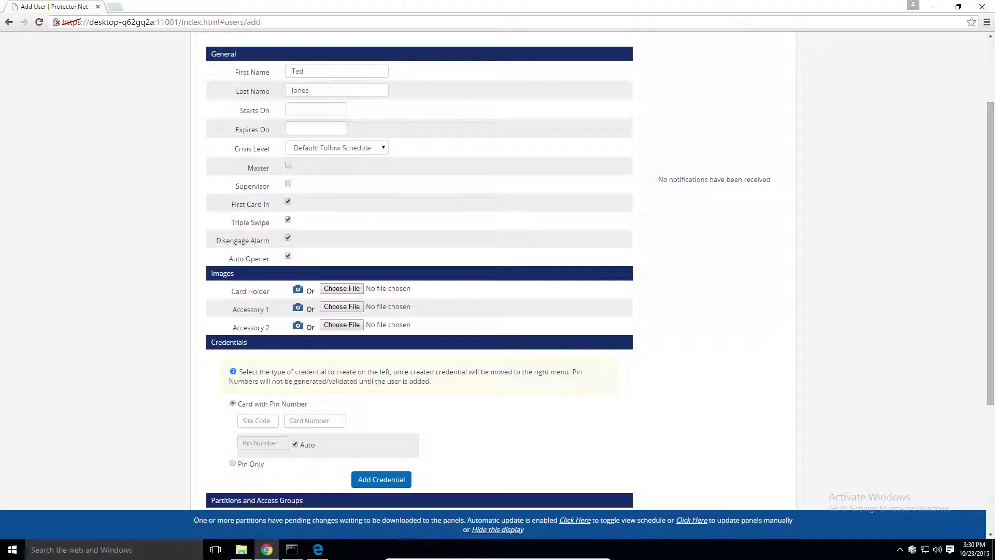
{"action": "scroll", "coordinate": [179, 315], "scroll_direction": "down", "scroll_amount": 2}
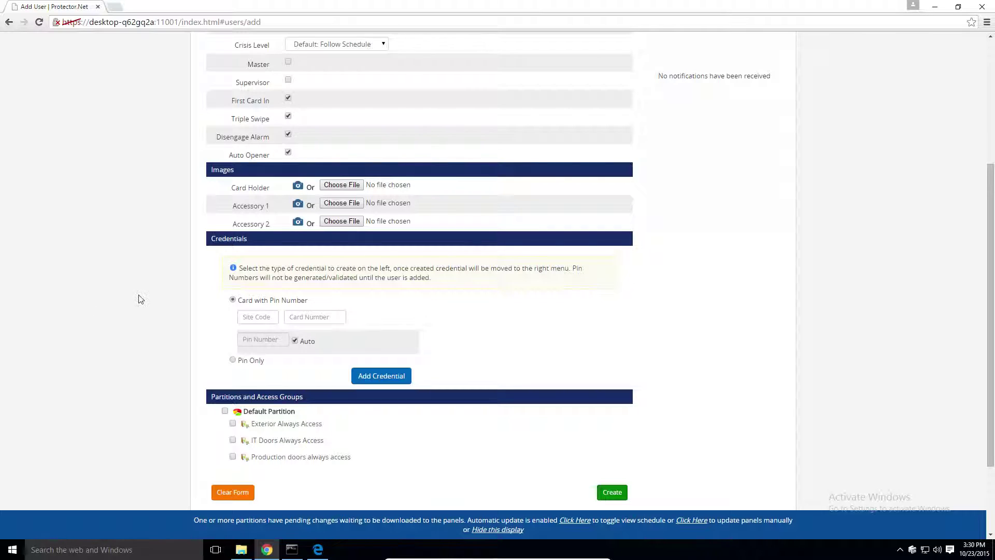
{"action": "scroll", "coordinate": [69, 316], "scroll_direction": "down", "scroll_amount": 1}
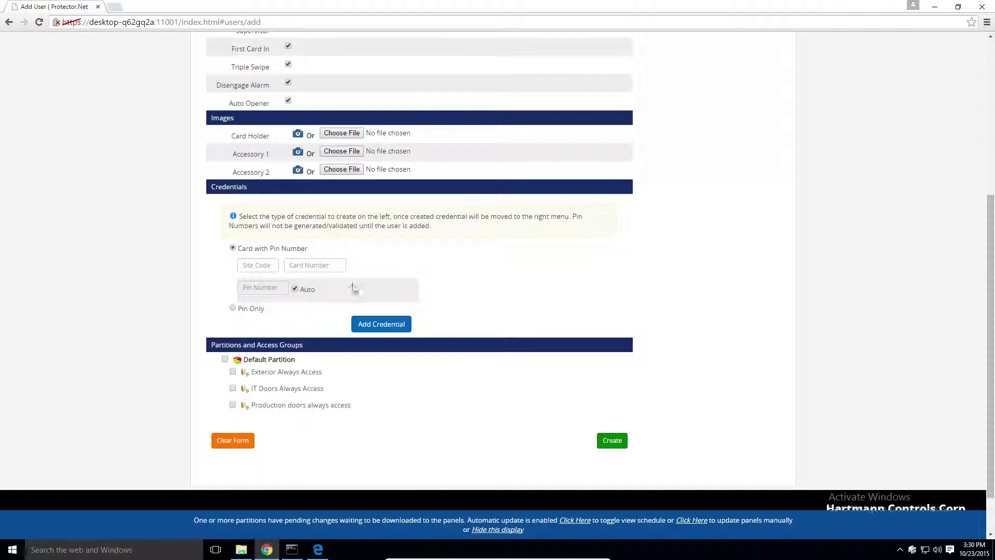
Add a card credential with site code 33 and the card number, with an automatic PIN
{"action": "left_click", "coordinate": [249, 265]}
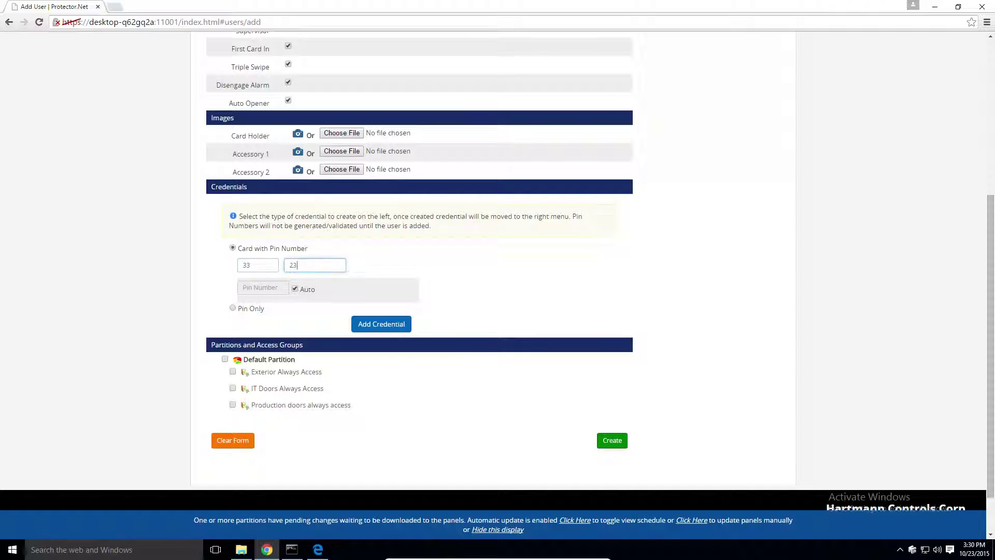
{"action": "left_click", "coordinate": [378, 327]}
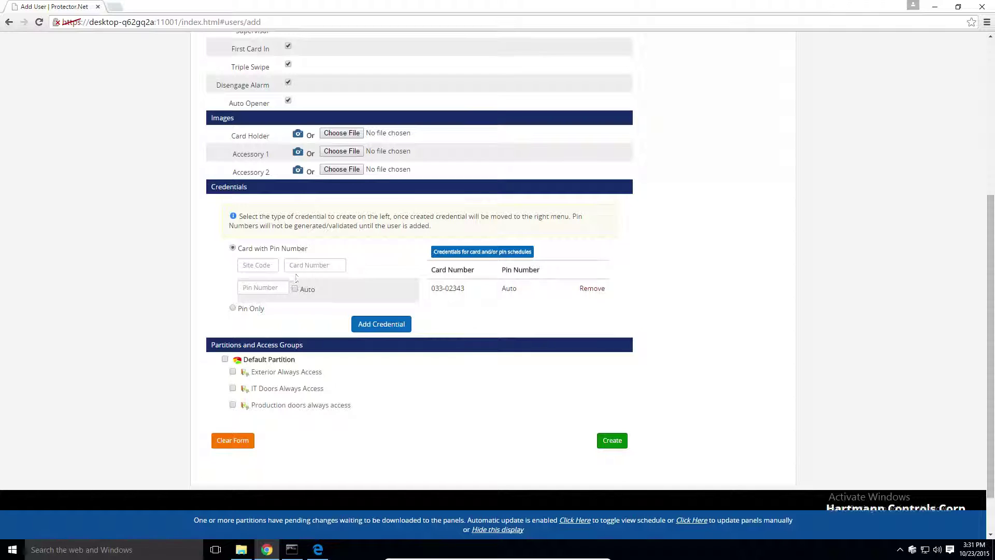
Add a second, Pin Only credential with the user's chosen PIN
{"action": "left_click", "coordinate": [233, 309]}
{"action": "left_click", "coordinate": [244, 281]}
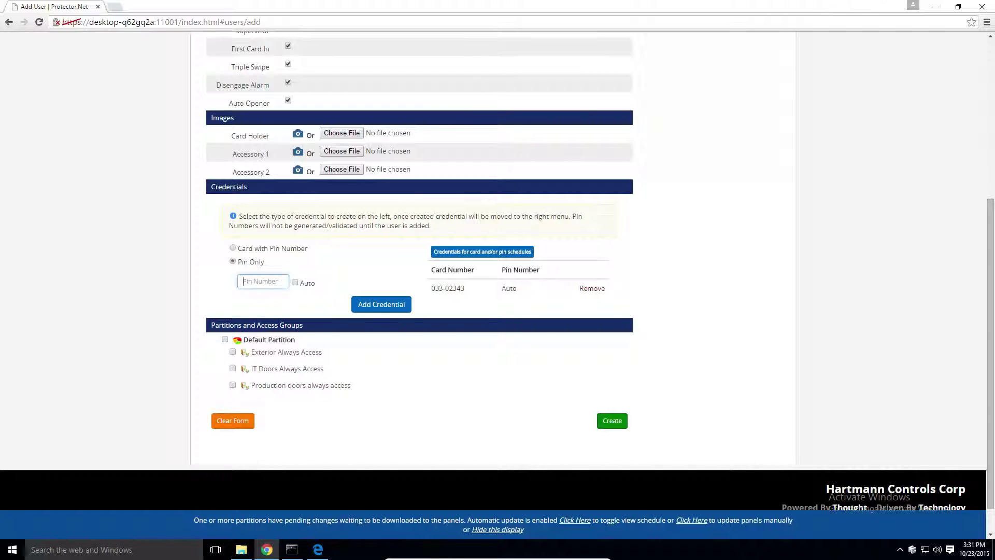
{"action": "left_click", "coordinate": [361, 305]}
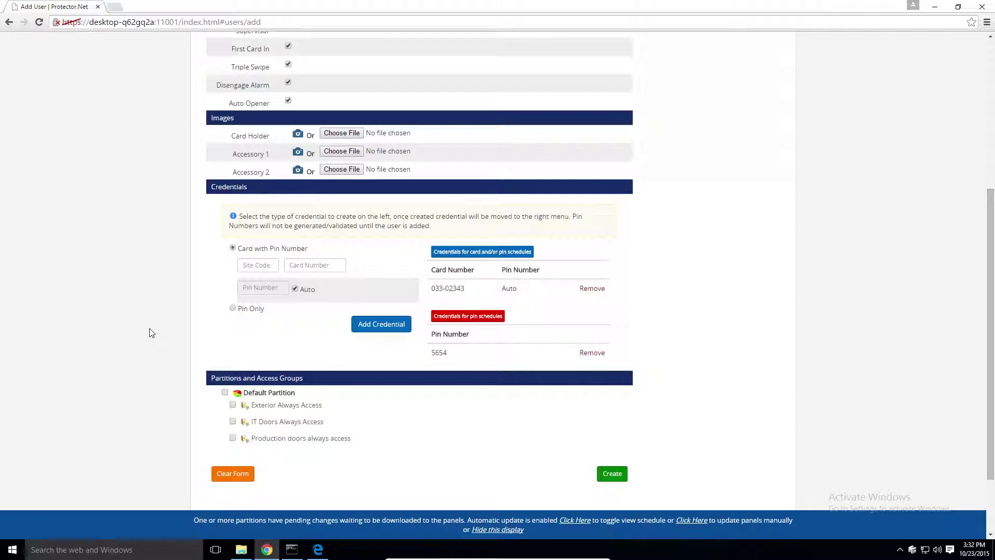
Assign Default Partition with Exterior, IT Doors and Production doors always-access groups, then create the user
{"action": "left_click", "coordinate": [225, 392]}
{"action": "left_click", "coordinate": [232, 405]}
{"action": "left_click", "coordinate": [233, 421]}
{"action": "left_click", "coordinate": [233, 438]}
{"action": "left_click", "coordinate": [612, 473]}
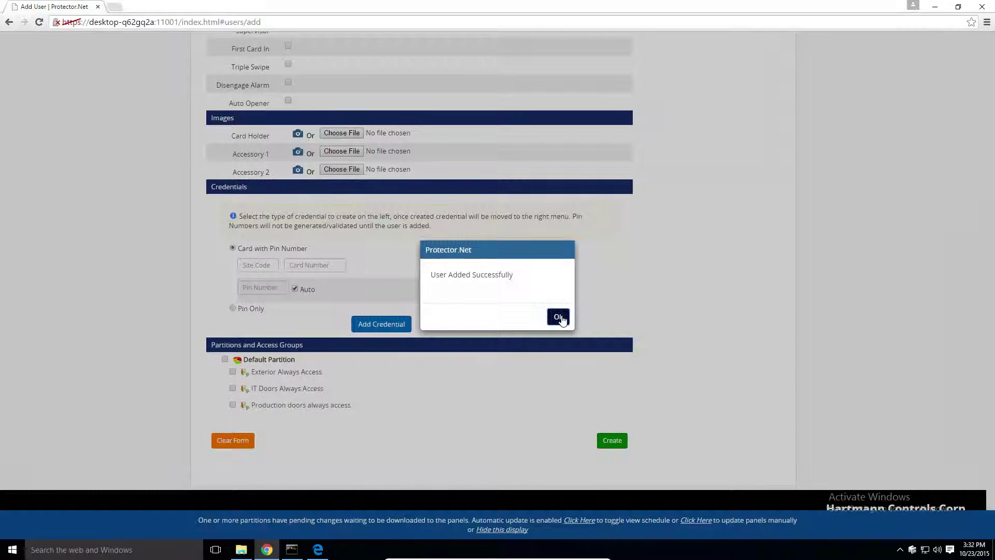
{"action": "left_click", "coordinate": [559, 316]}
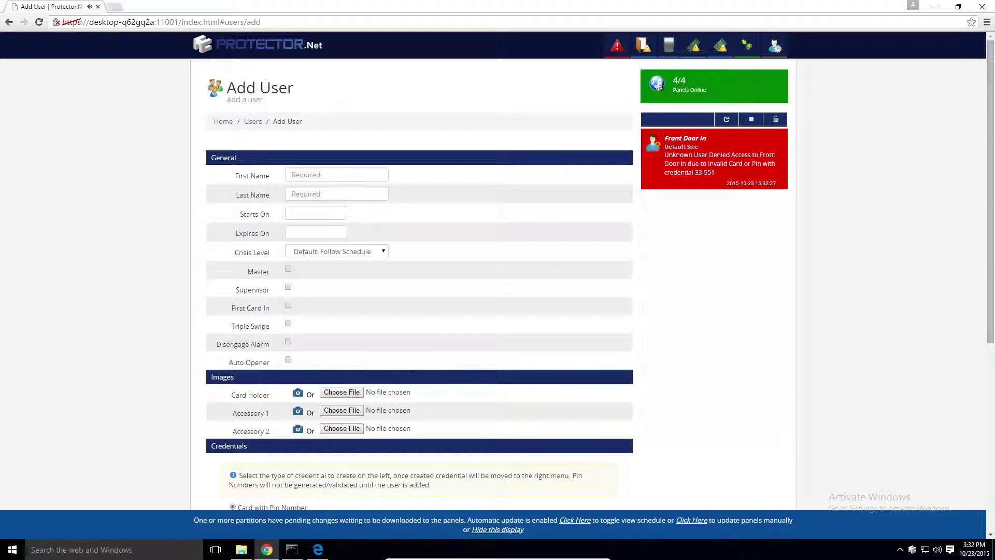
Start a new user from the Front Door In denied-card alert and review the prefilled card credential
{"action": "left_click", "coordinate": [707, 161]}
{"action": "scroll", "coordinate": [431, 140], "scroll_direction": "down", "scroll_amount": 5}
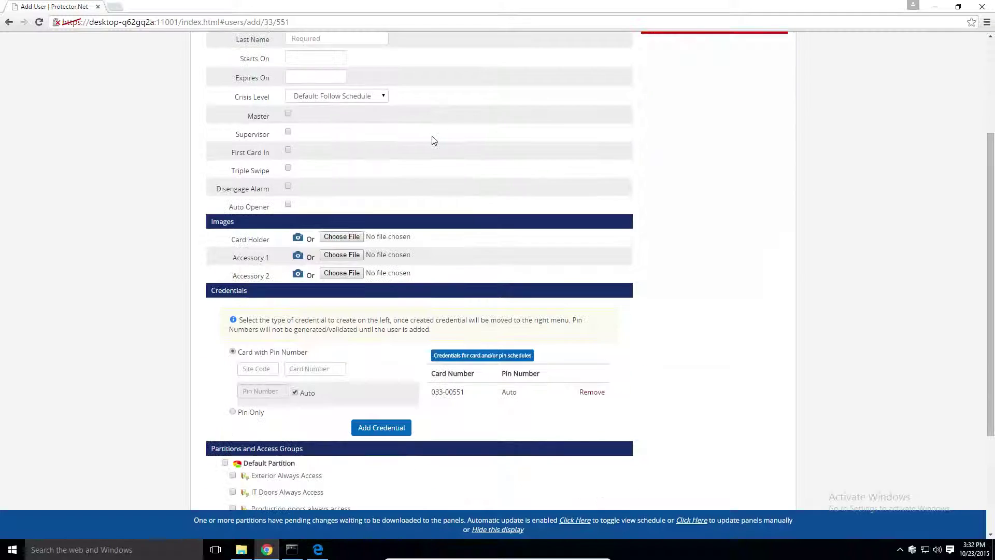
{"action": "left_click_drag", "start_coordinate": [465, 288], "coordinate": [431, 288]}
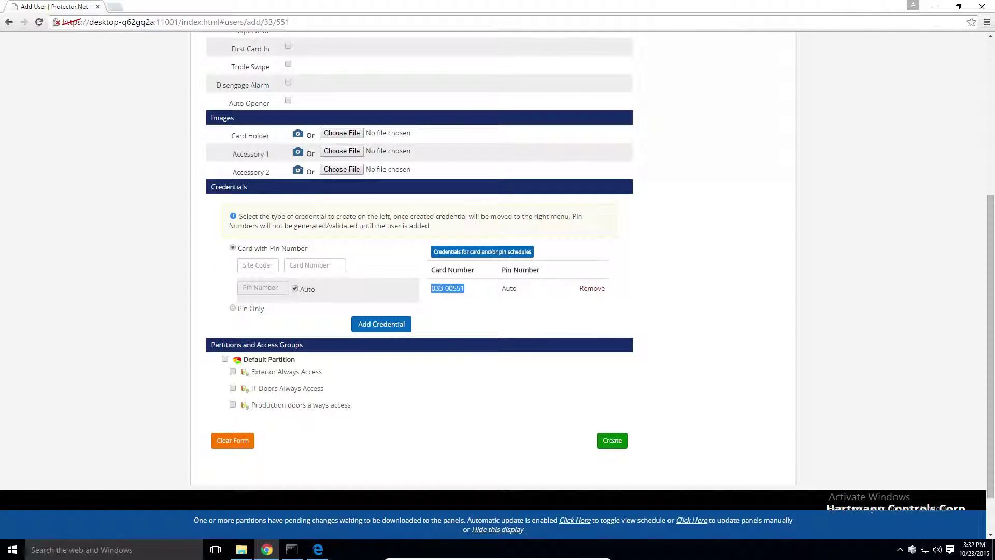
{"action": "left_click", "coordinate": [379, 293]}
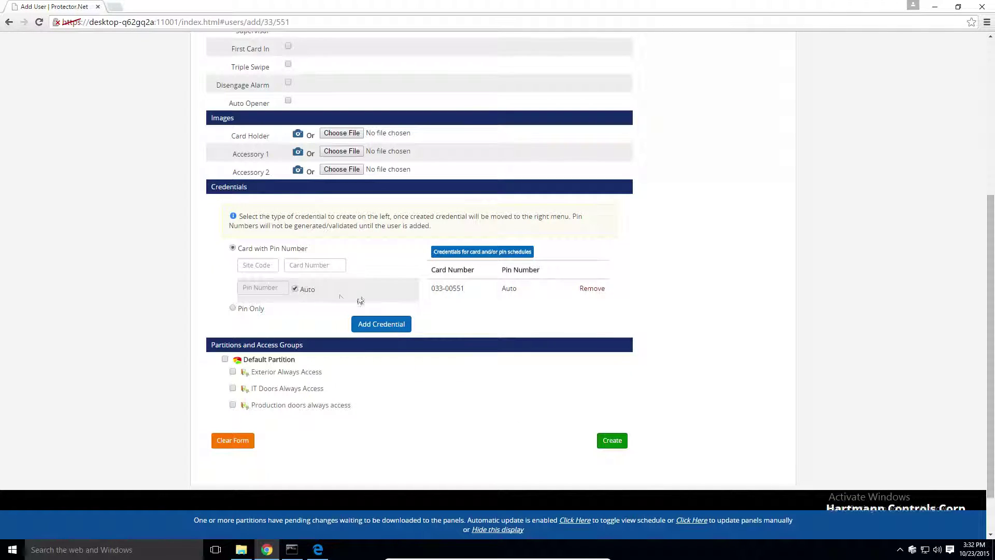